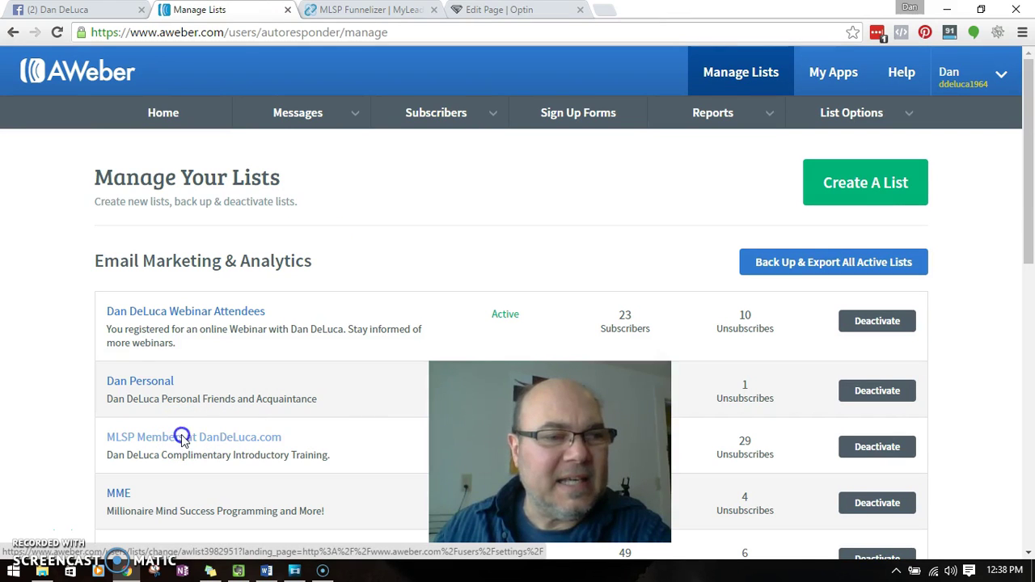
- Open the MLSP Members list in AWeber and examine its list name and unique list ID in the basic settings
left_click(181, 436)
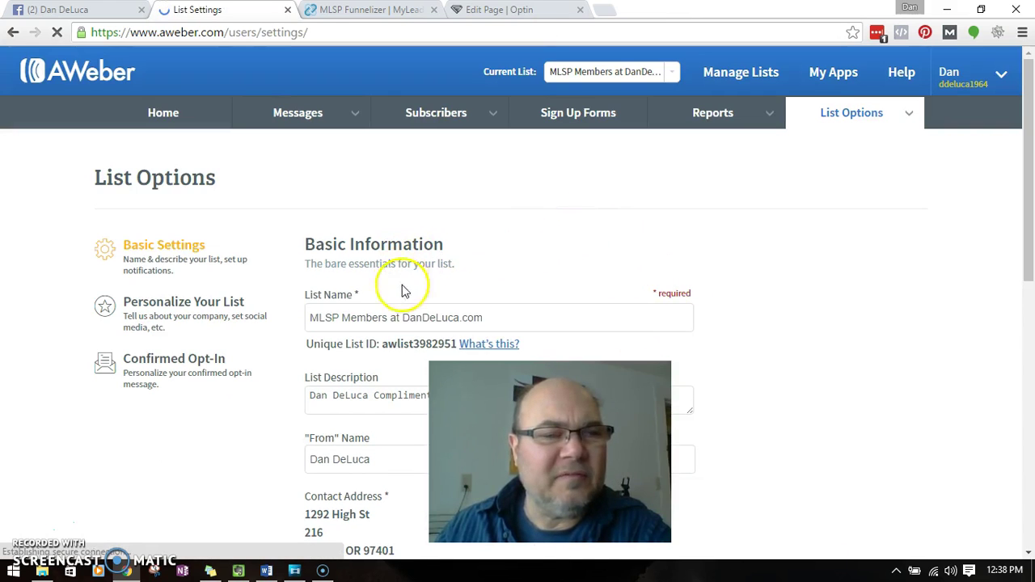
mouse_move(496, 308)
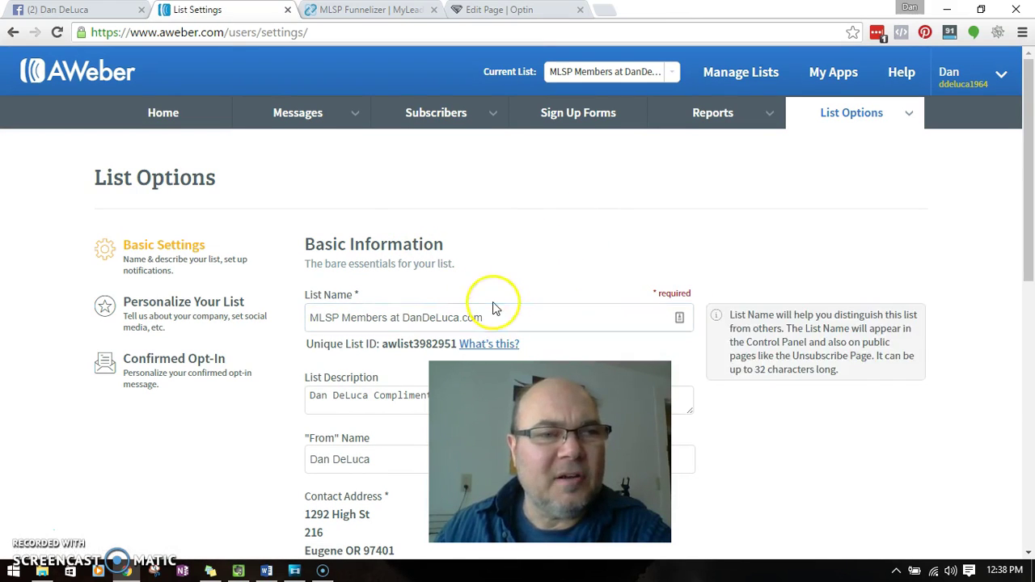
left_click(355, 317)
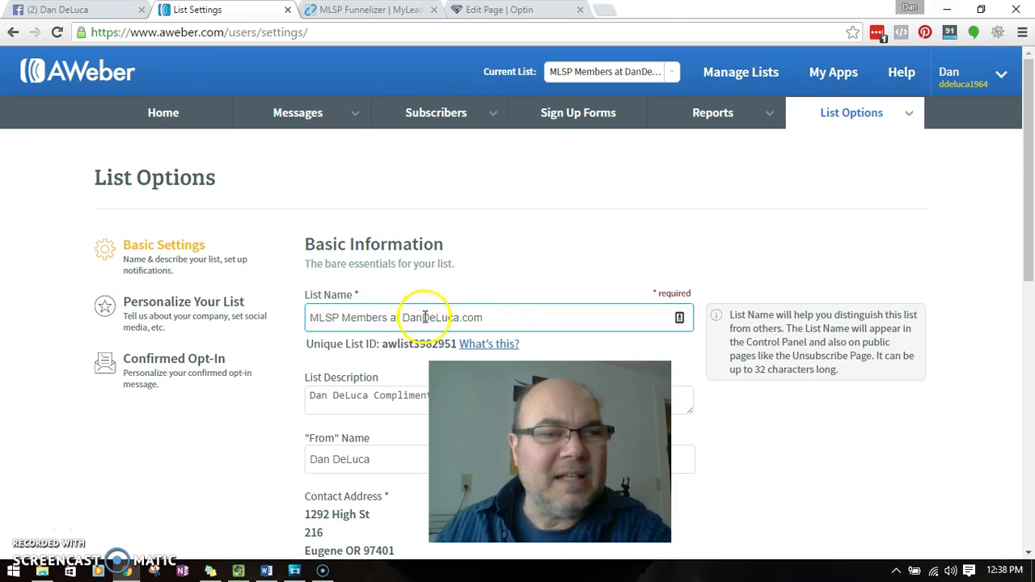
left_click(386, 339)
left_click_drag(383, 345, 458, 346)
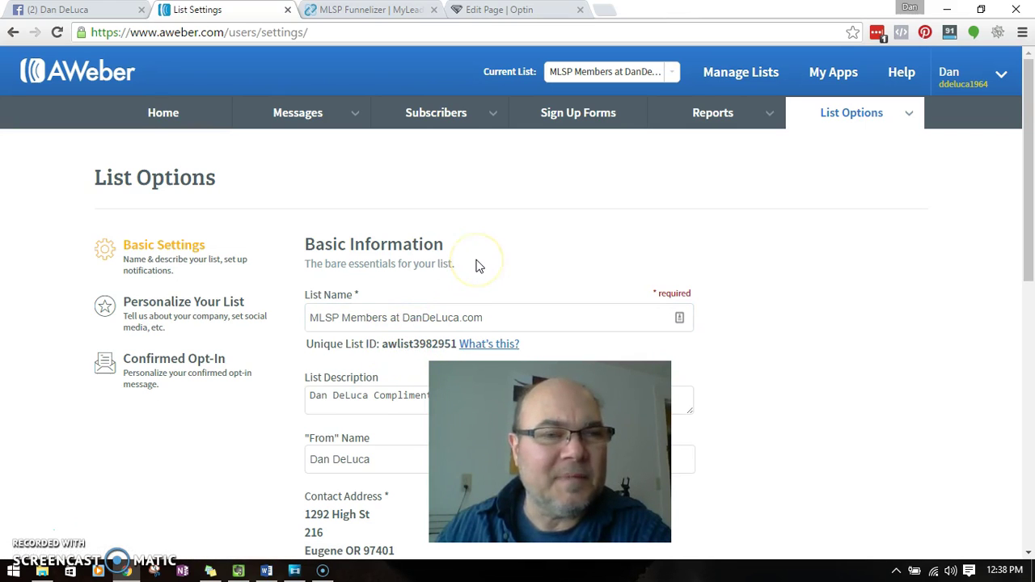
- Switch to Funnelizer, choose AWeber and the MLSP Members at 10KaMonthNow list as a new form integration, and close the dialog without adding it
left_click(502, 10)
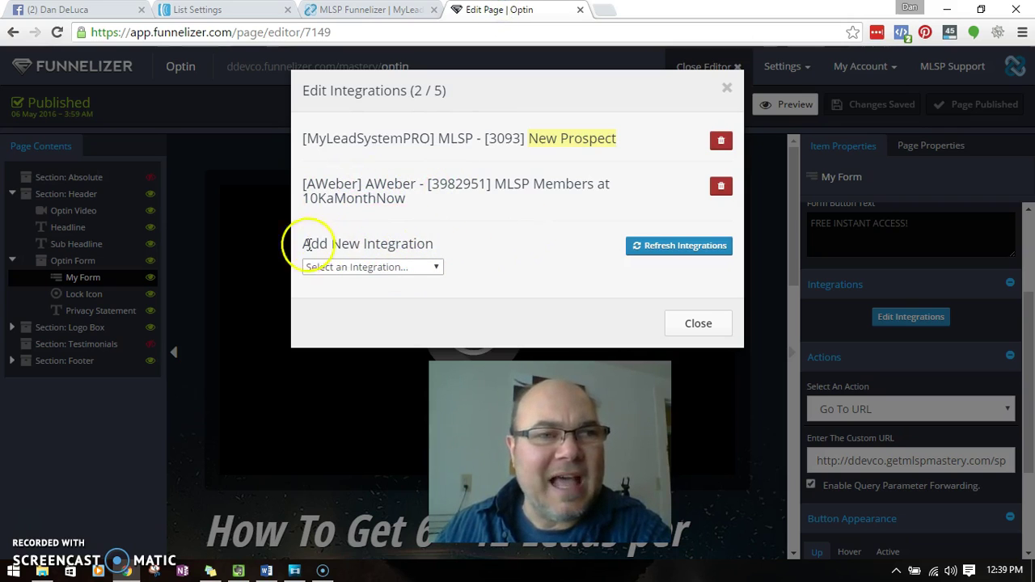
left_click(438, 268)
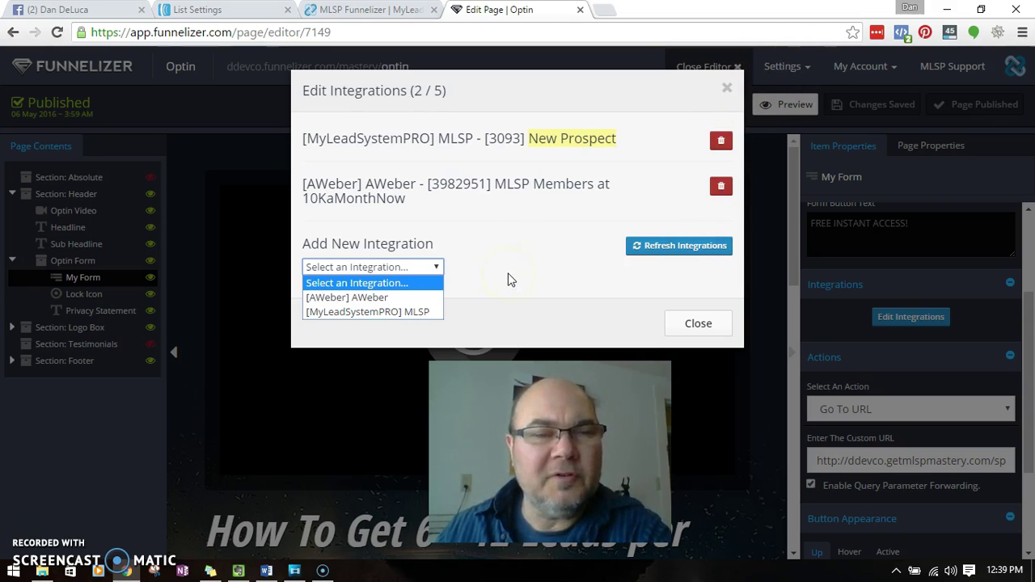
left_click(368, 297)
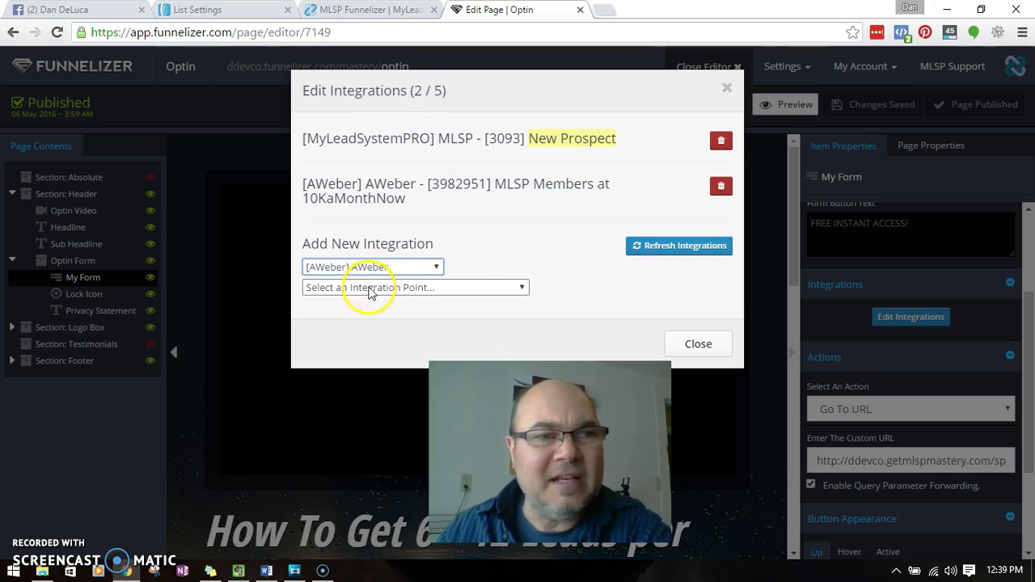
left_click(521, 288)
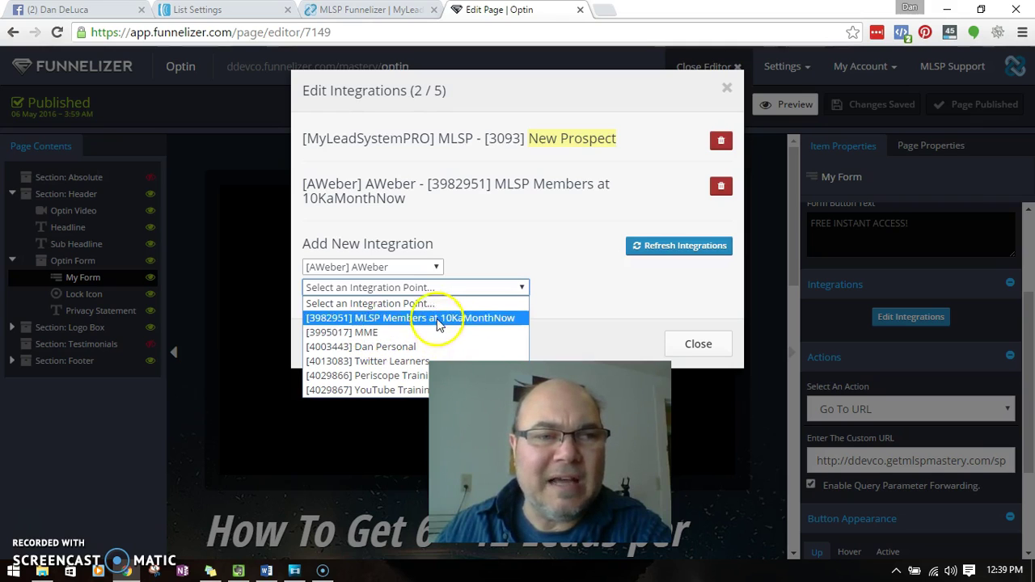
left_click(606, 301)
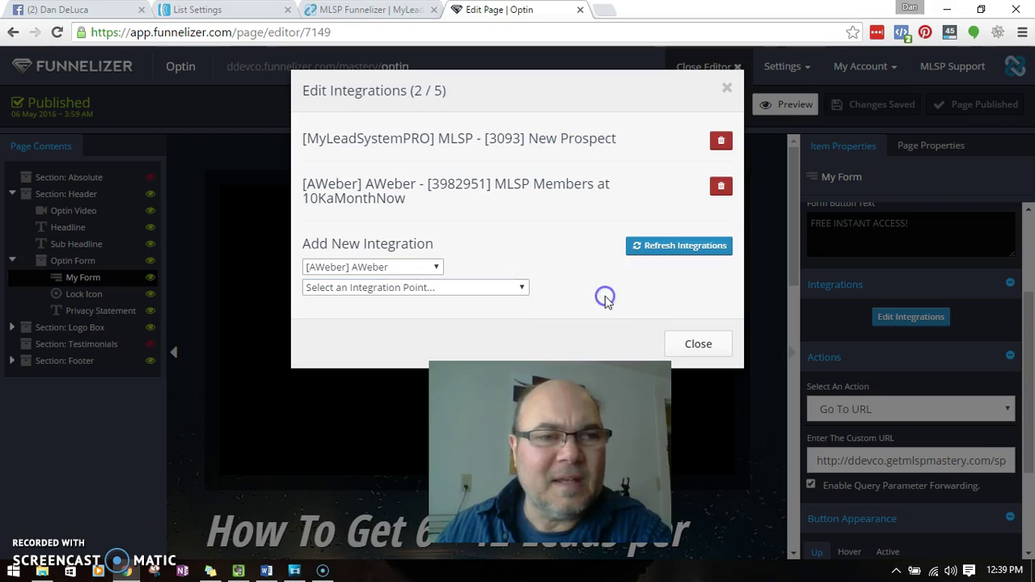
left_click(480, 289)
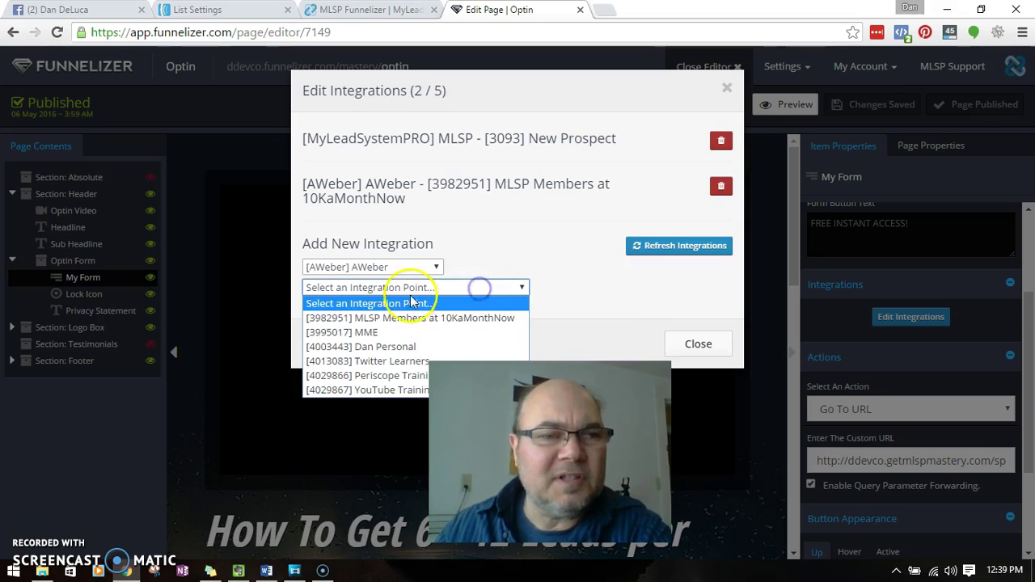
left_click(377, 324)
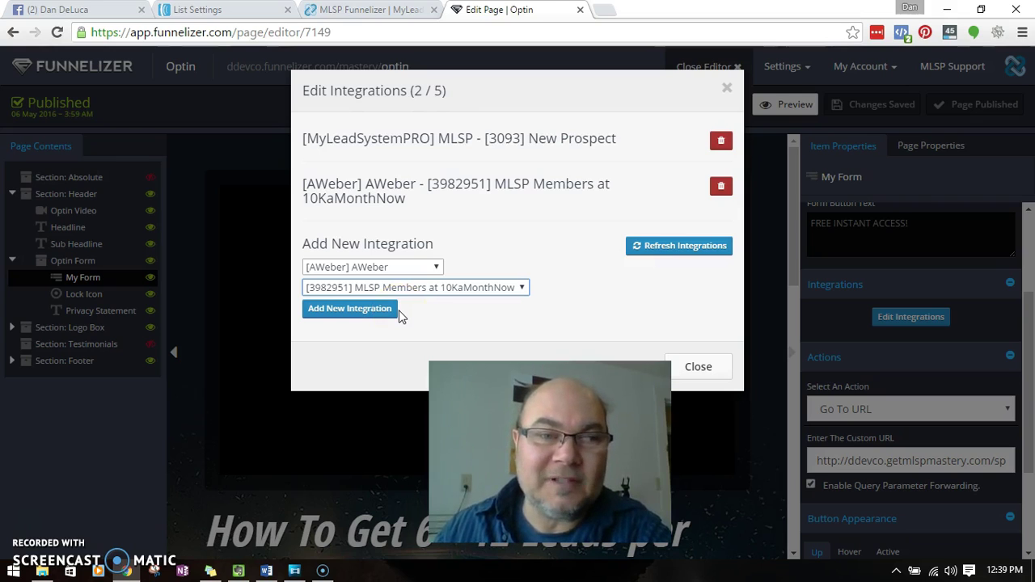
mouse_move(704, 369)
left_mouse_down()
mouse_move(423, 300)
mouse_move(331, 319)
mouse_move(366, 318)
left_mouse_up()
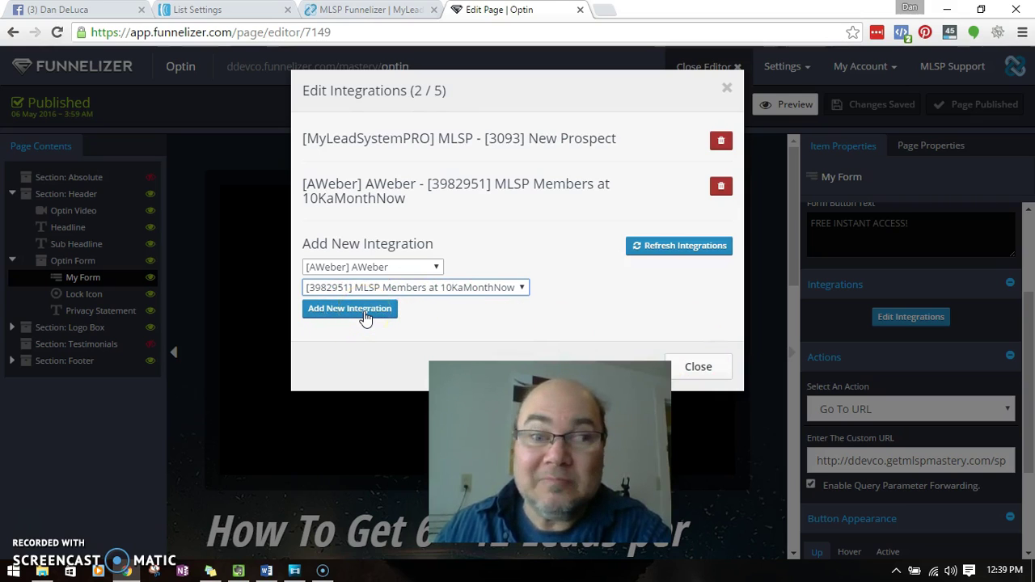
mouse_move(365, 318)
left_mouse_down()
mouse_move(617, 296)
mouse_move(636, 313)
mouse_move(465, 305)
left_mouse_up()
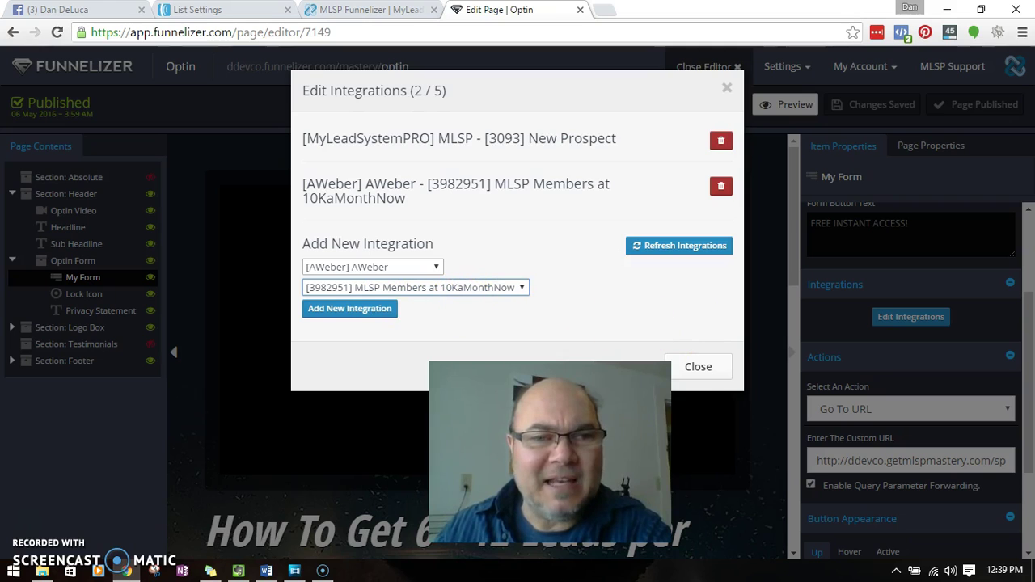
left_click(711, 370)
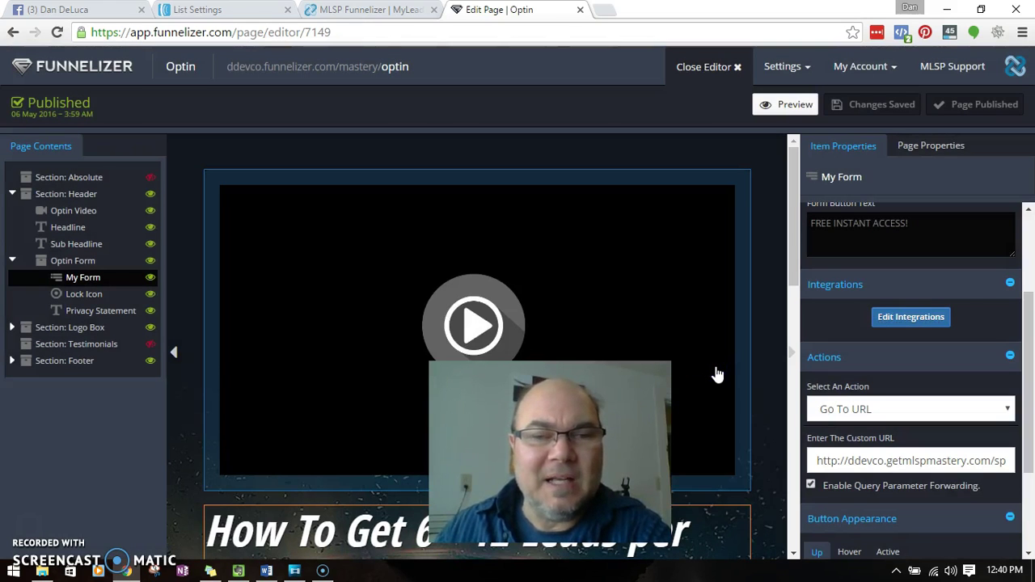
- Close the Optin page editor and return to the Get MLSP Mastery funnel
left_click(951, 326)
left_click(727, 302)
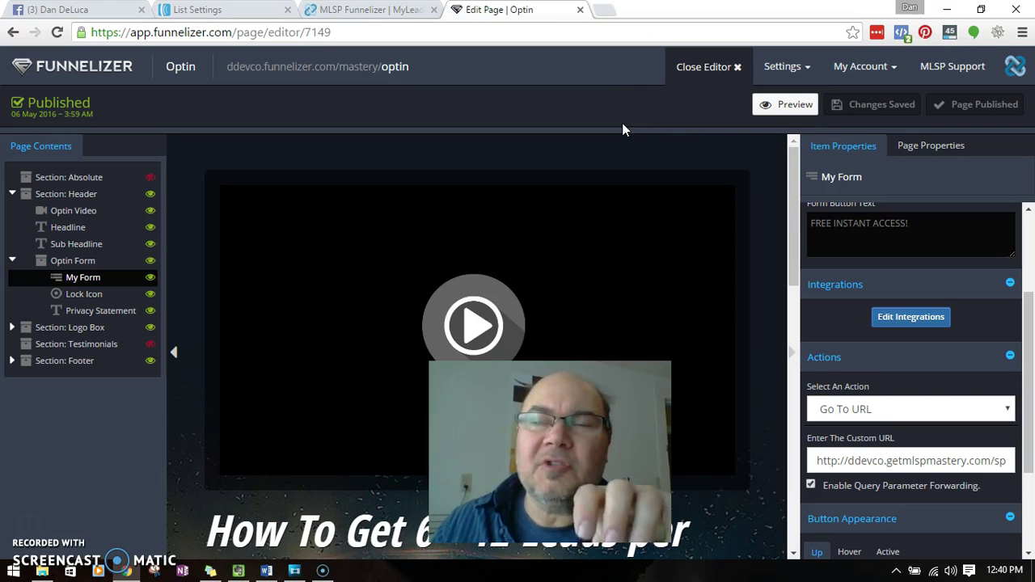
left_click(705, 66)
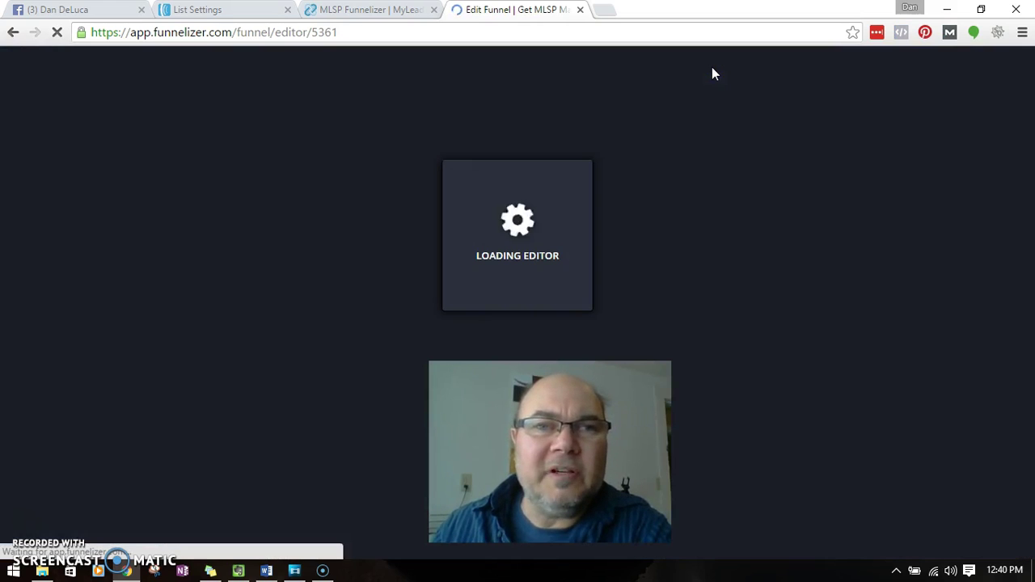
left_click(416, 49)
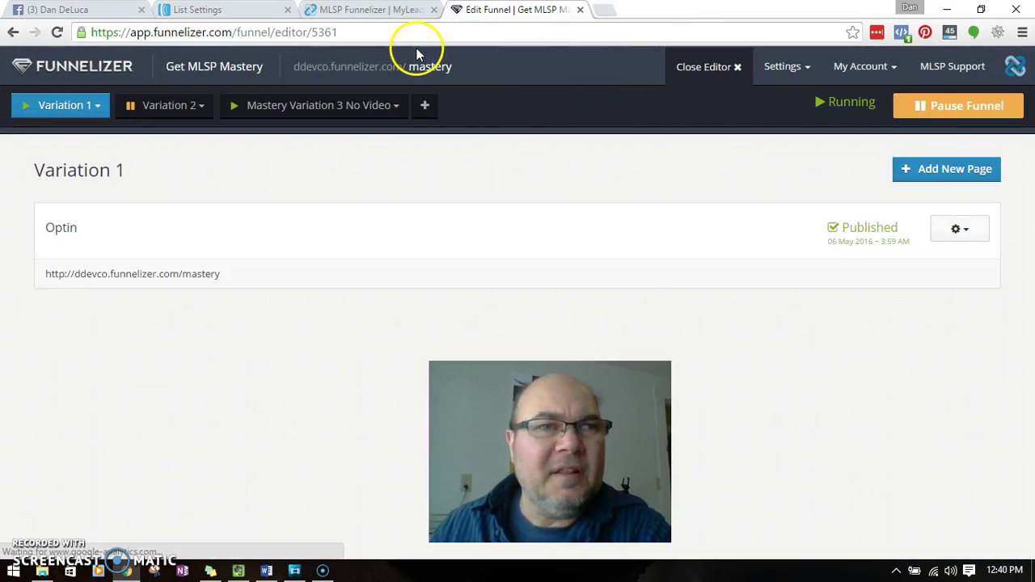
- Switch to AWeber and open the Campaigns page of the MLSP Members list
left_click(202, 10)
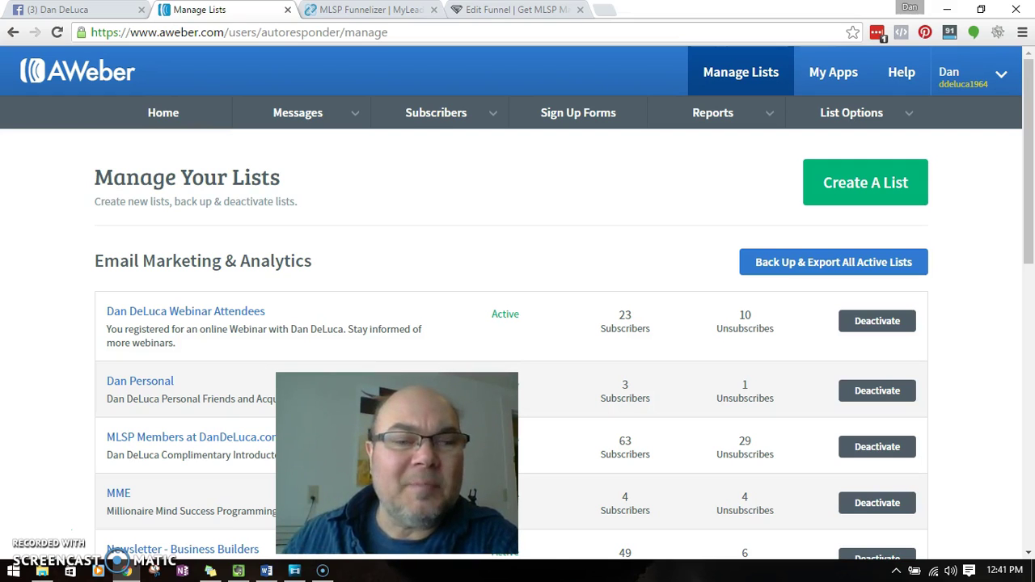
left_click_drag(396, 461, 891, 458)
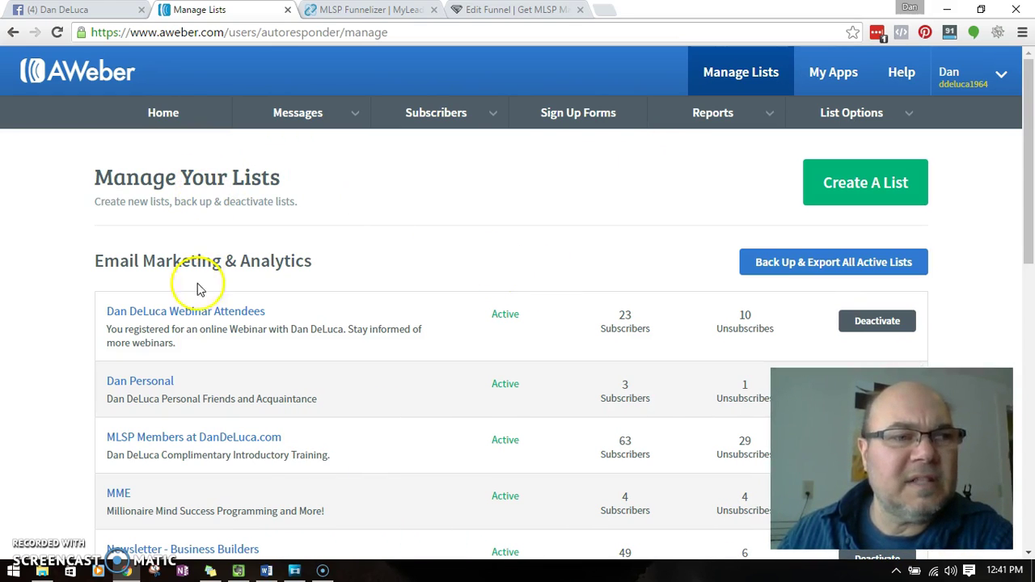
left_click(145, 441)
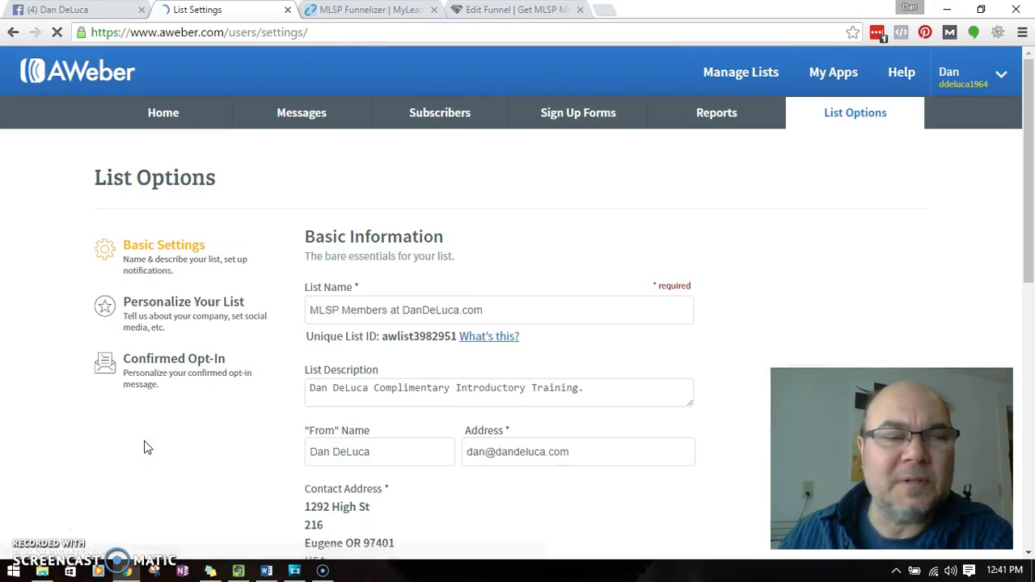
left_click(310, 118)
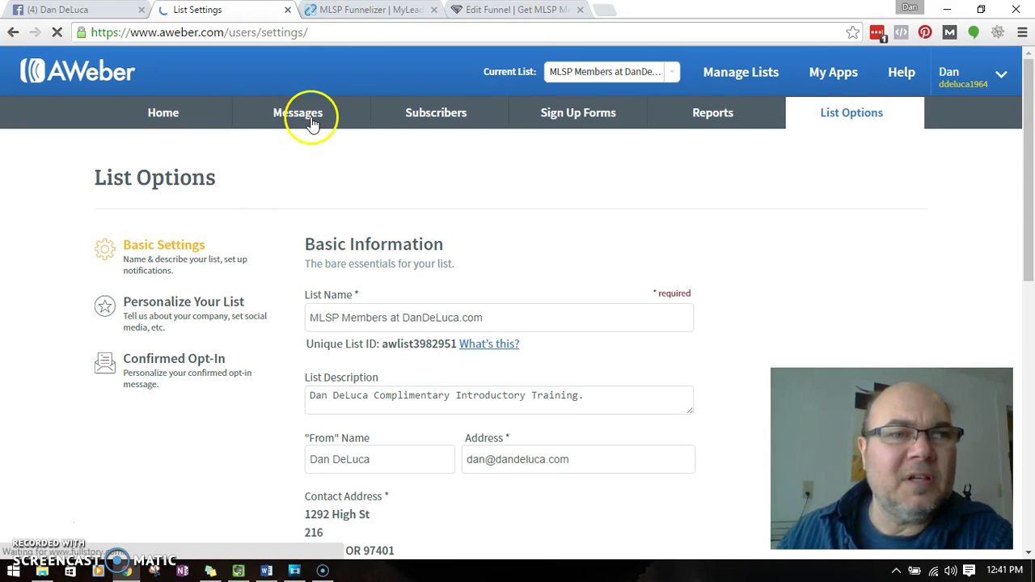
mouse_move(295, 116)
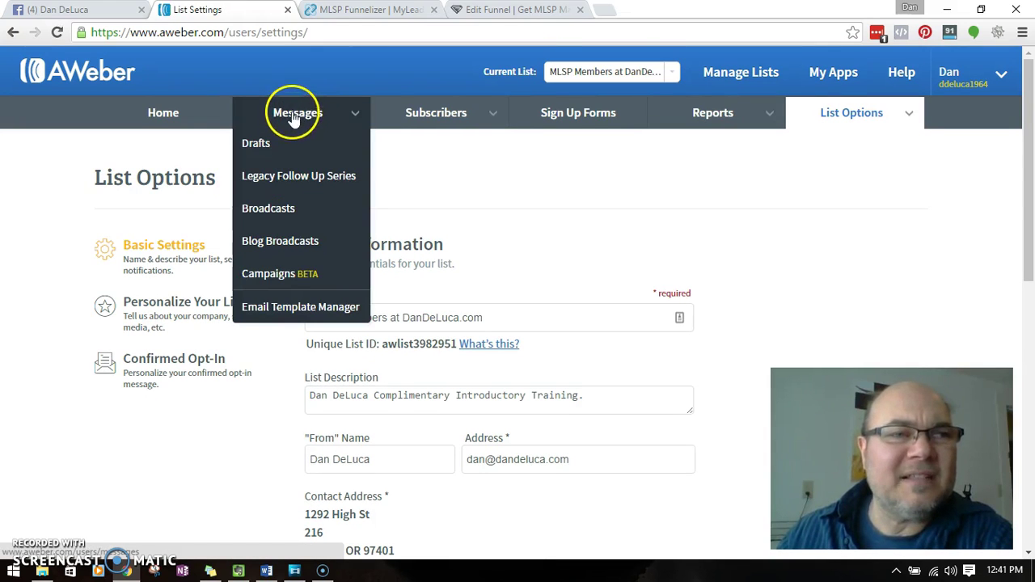
left_click(277, 273)
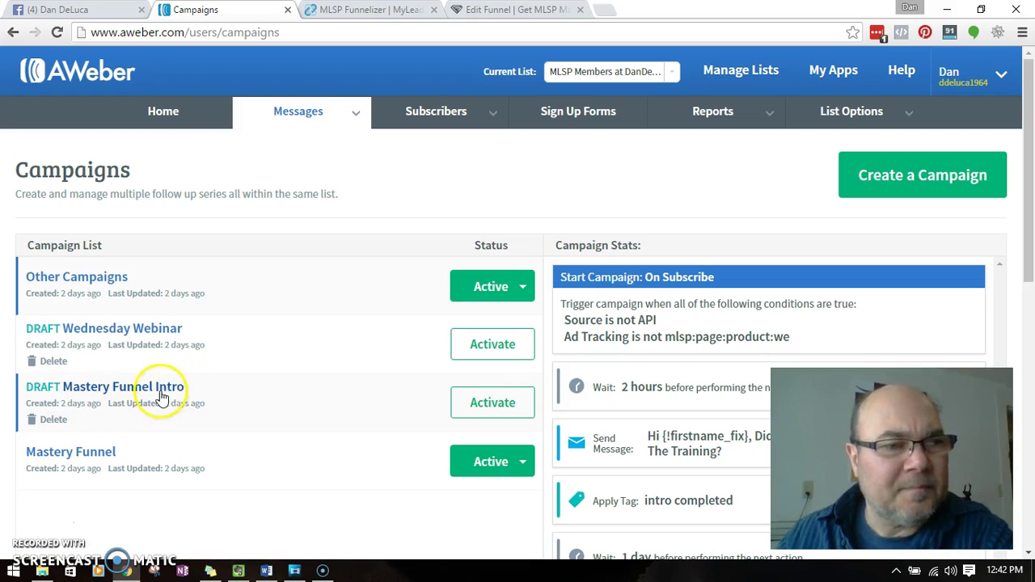
- Review the Mastery Funnel Intro campaign's Apply Tag action and the Mastery Funnel campaign's trigger and message sequence, leaving both without saving
left_click(199, 391)
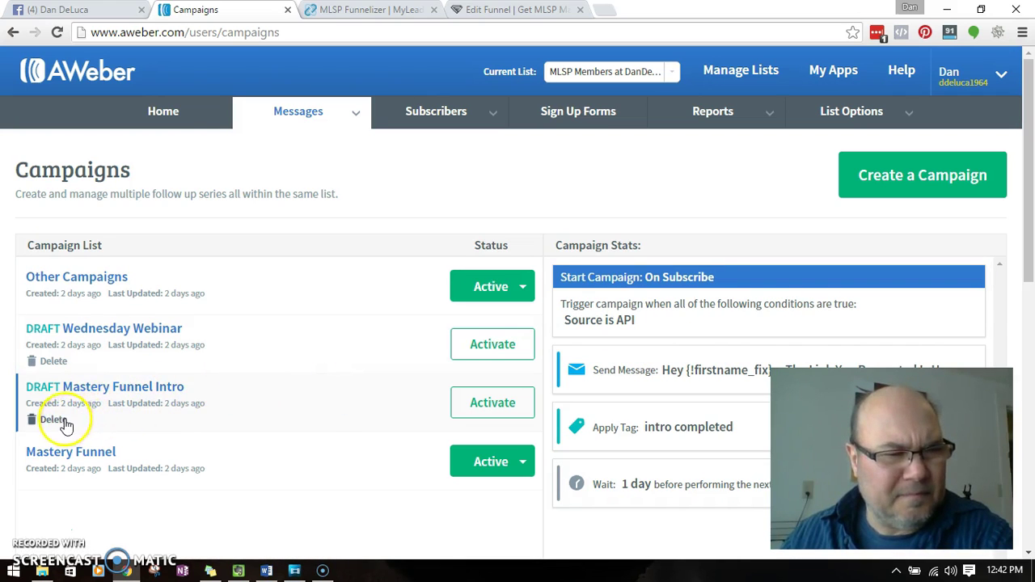
left_click(97, 388)
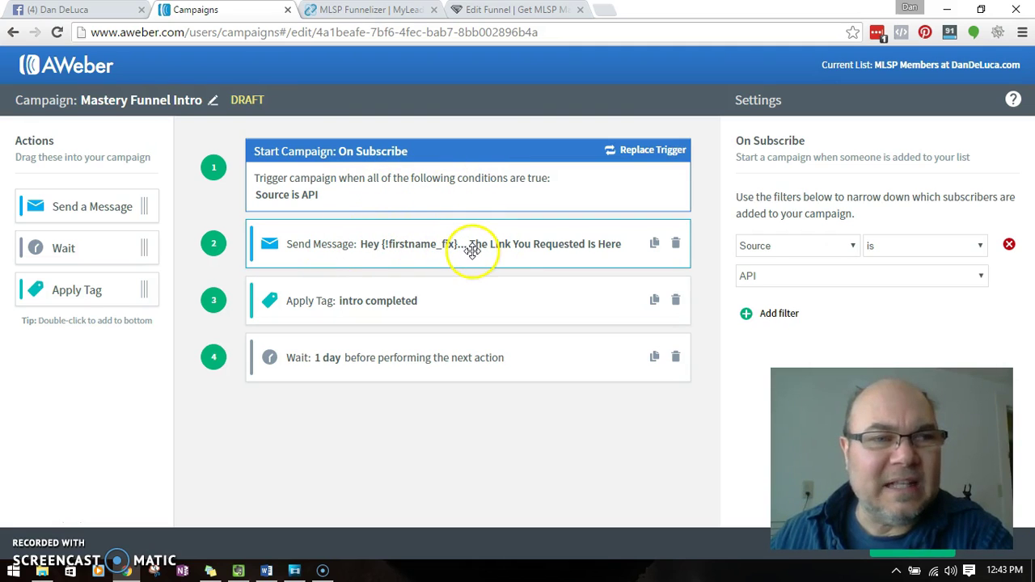
left_click(449, 308)
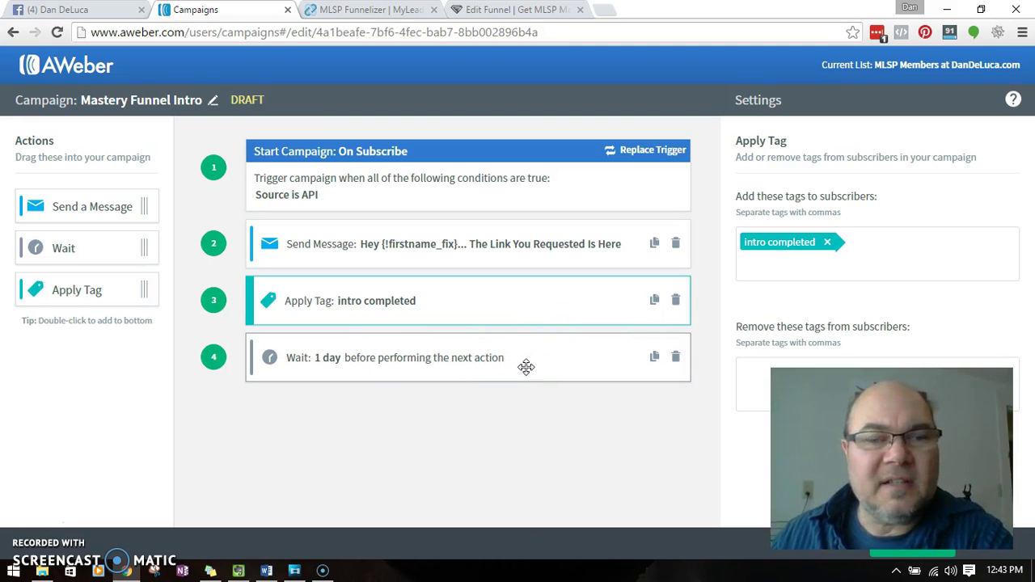
left_click_drag(889, 405, 606, 406)
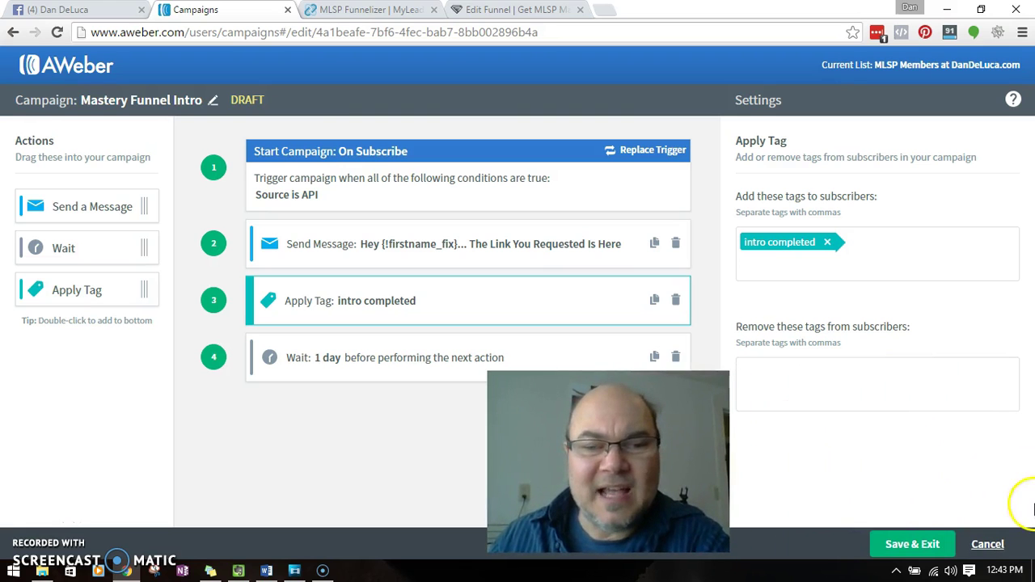
left_click(994, 544)
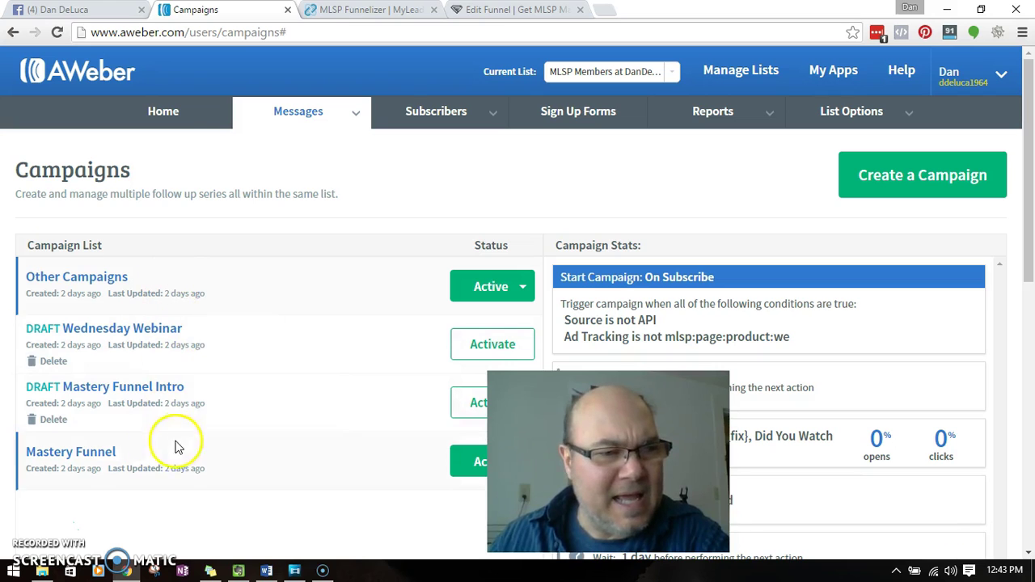
left_click(93, 452)
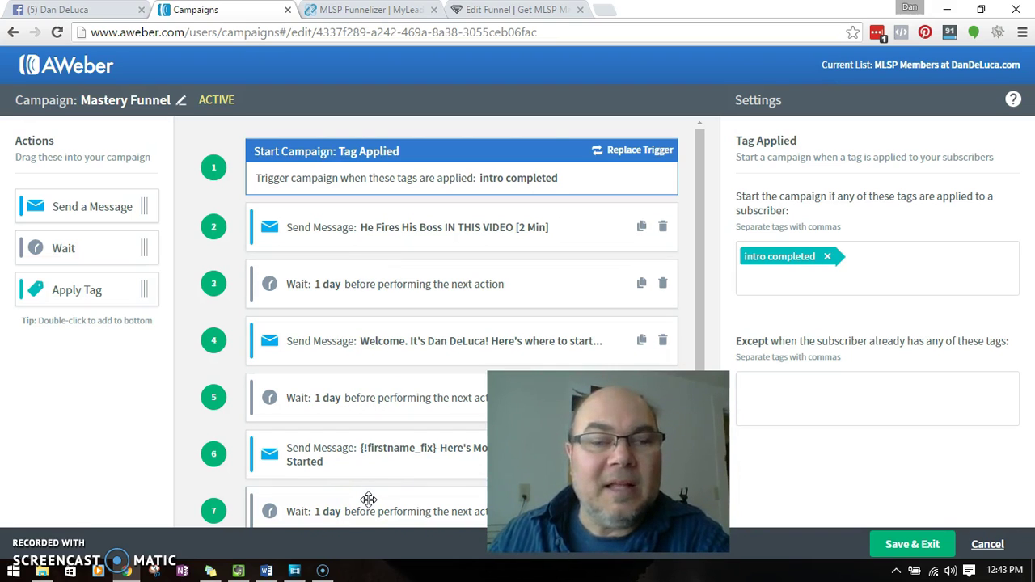
left_click(987, 543)
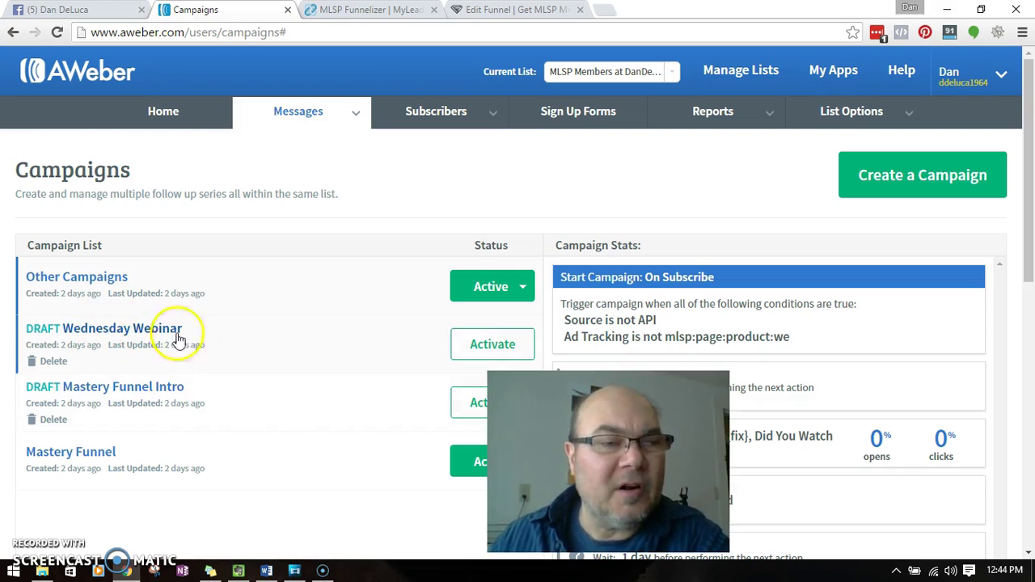
- Open the Wednesday Webinar campaign and examine its Ad Tracking filter and the settings of its confirmation email message
left_click(228, 337)
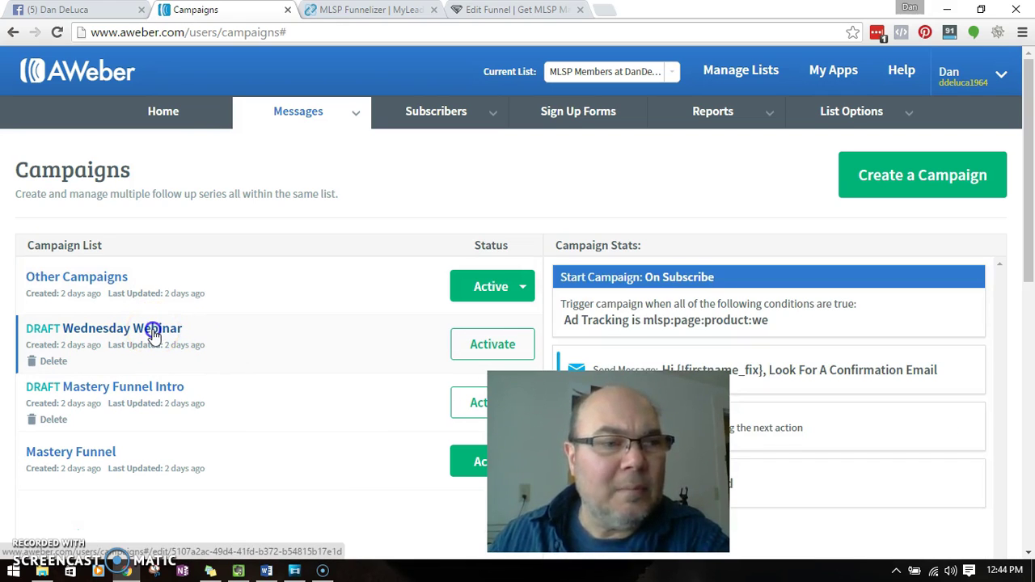
left_click(154, 331)
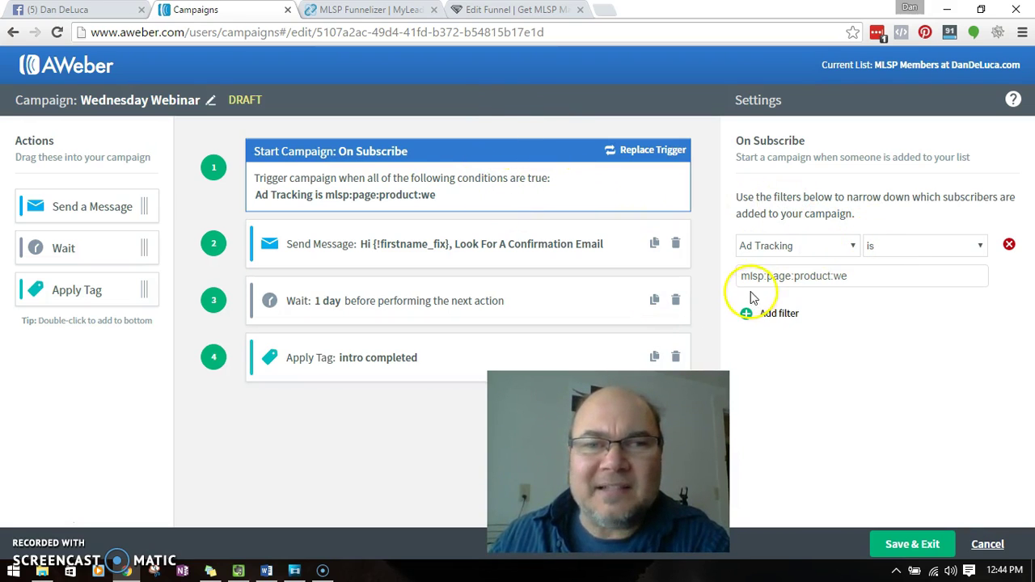
left_click_drag(857, 273, 746, 289)
double_click(854, 280)
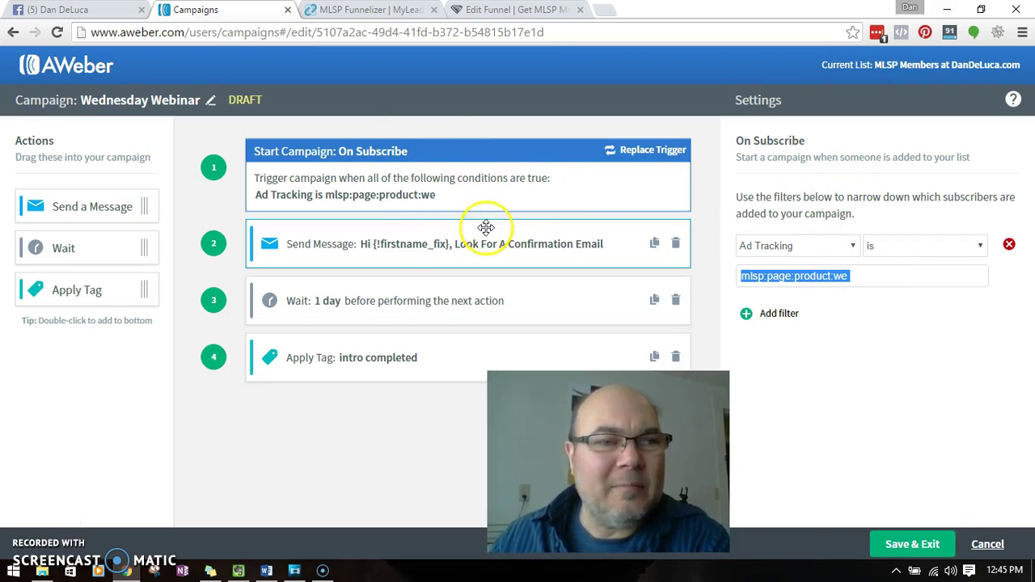
left_click(606, 243)
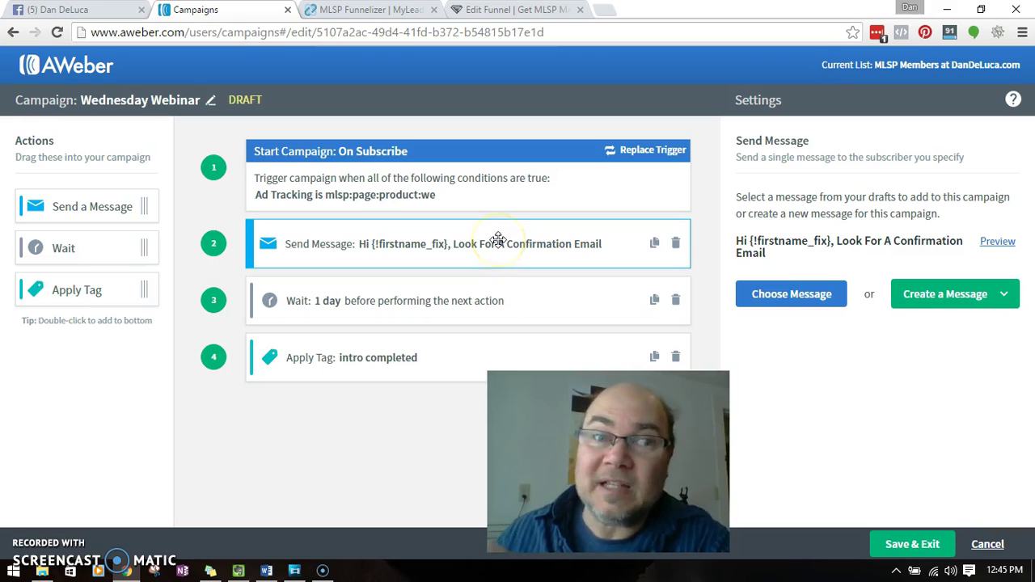
left_click(467, 240)
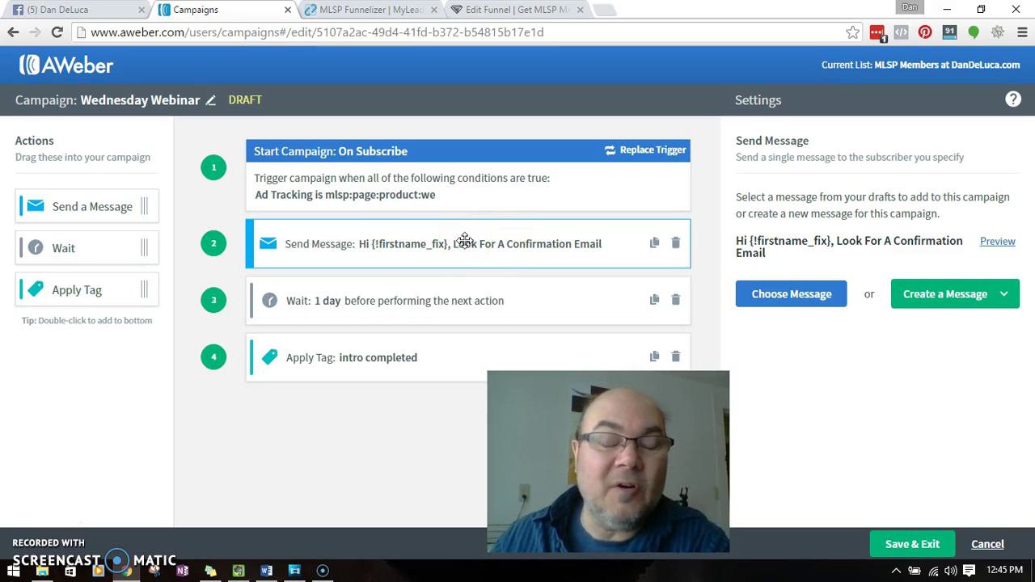
- Examine the Wednesday Webinar campaign's Wait interval and its Apply Tag settings, and leave the campaign without saving
left_click(513, 311)
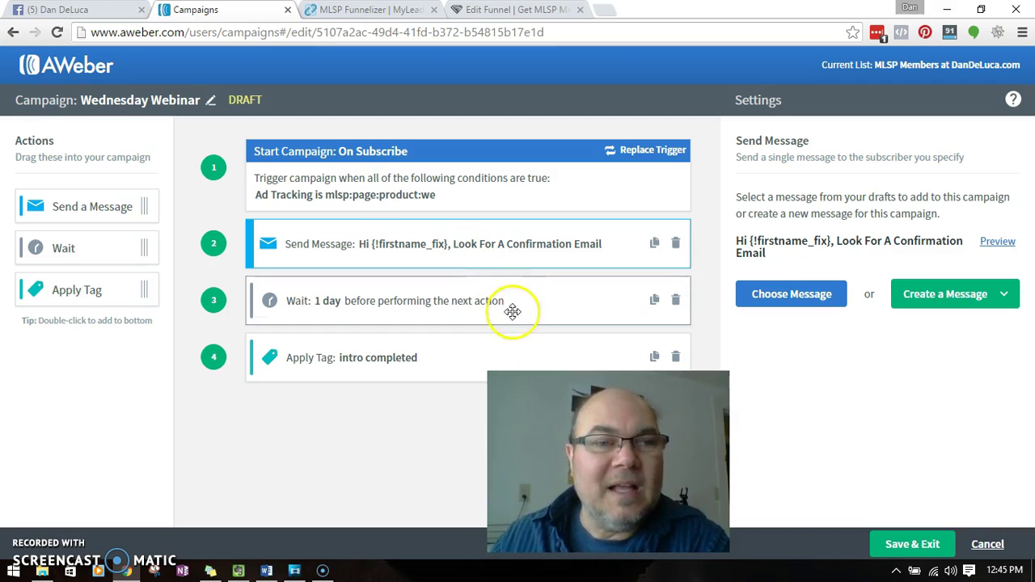
left_click(428, 358)
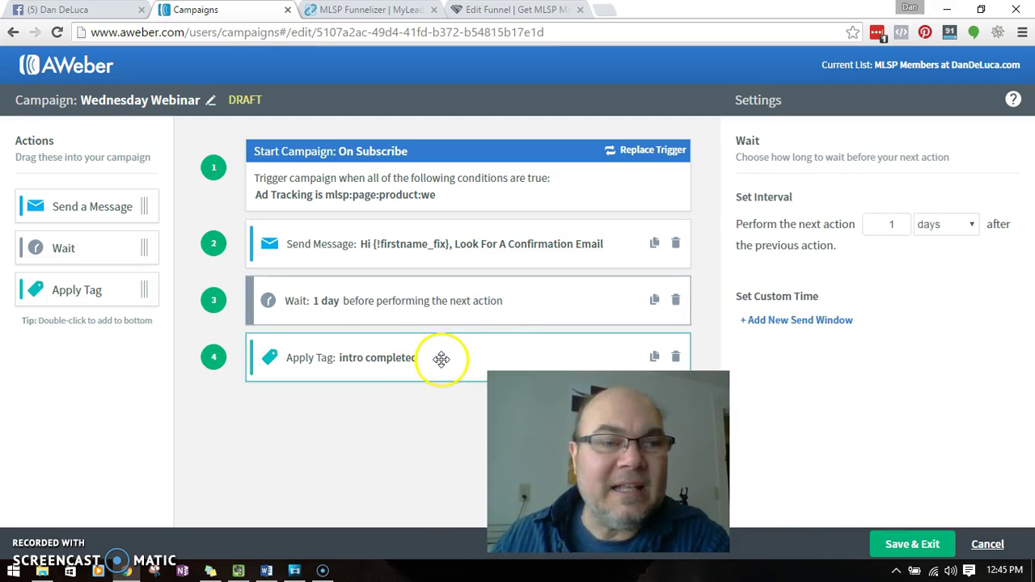
left_click(439, 358)
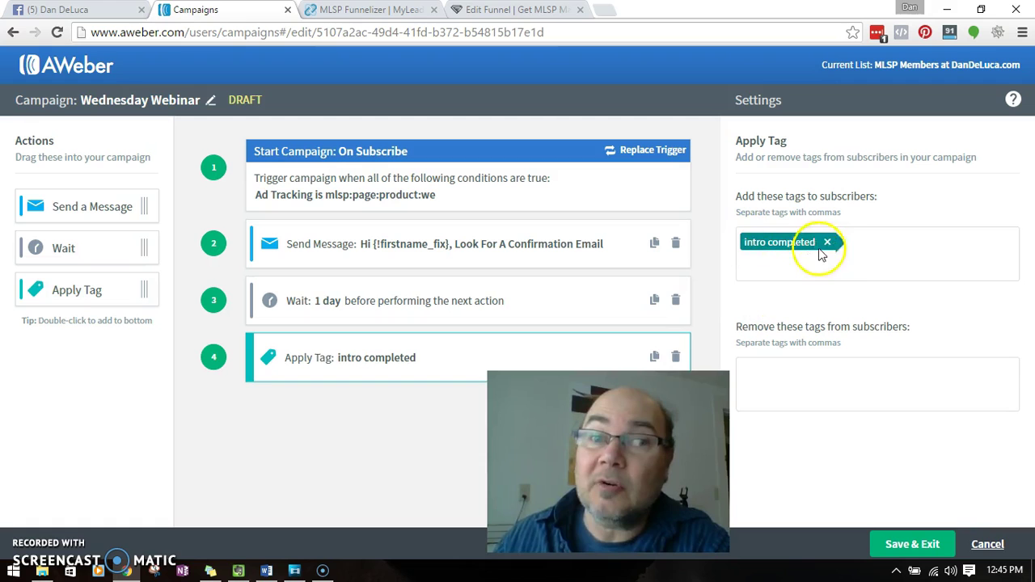
left_click(987, 546)
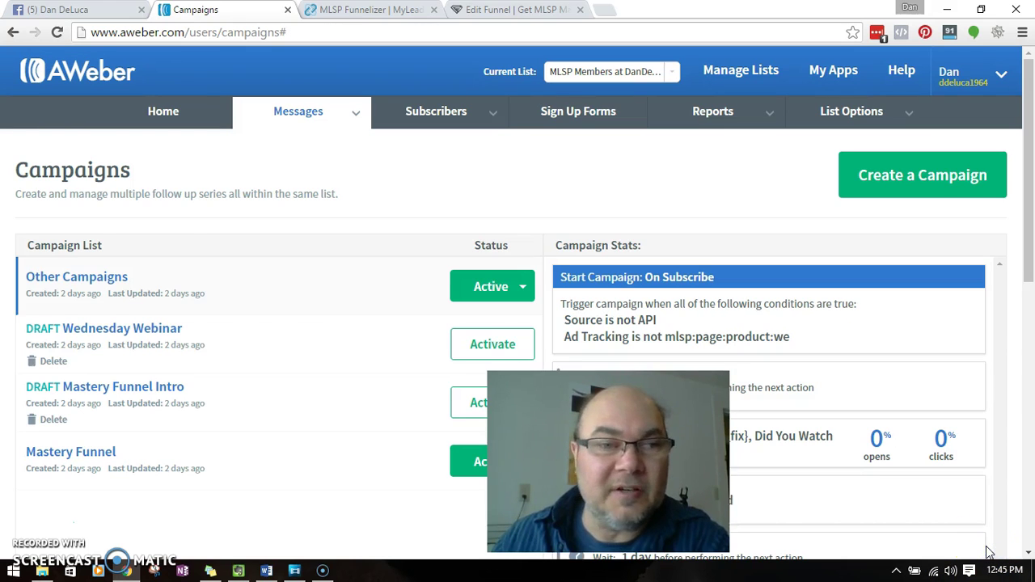
- Open the Mastery Funnel campaign, review its tag trigger and the follow-up messages and waits down to action 10, and leave without saving
left_click(95, 458)
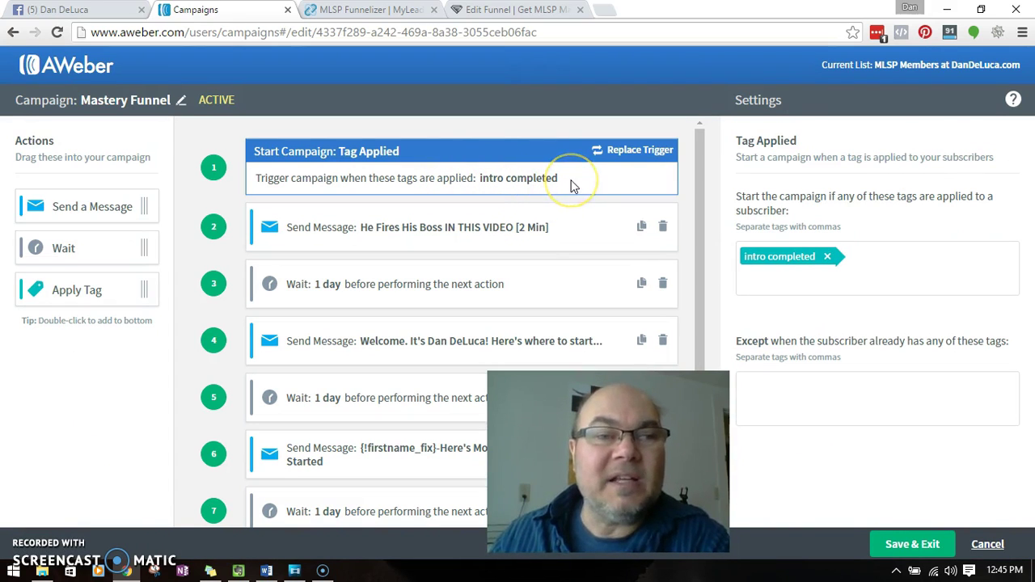
mouse_move(573, 212)
left_mouse_down()
mouse_move(573, 305)
mouse_move(558, 331)
mouse_move(413, 326)
mouse_move(399, 439)
mouse_move(402, 428)
left_mouse_up()
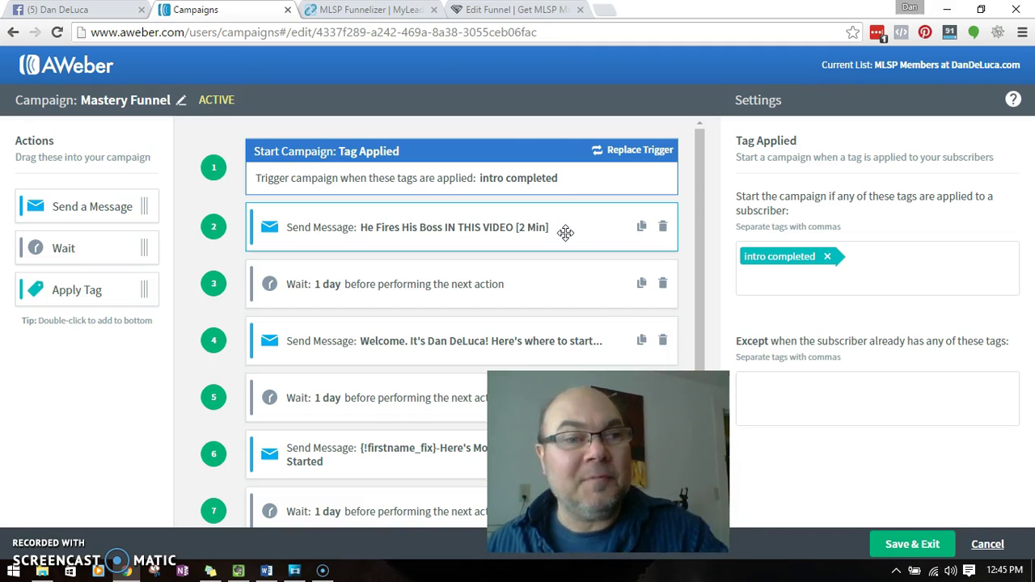
scroll(481, 323, "down", 3)
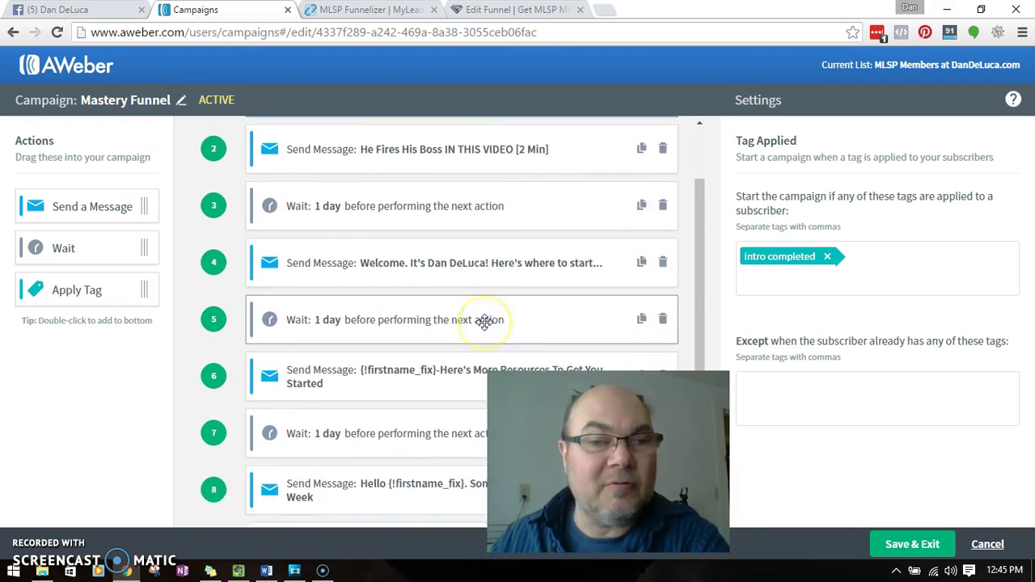
left_click(389, 412)
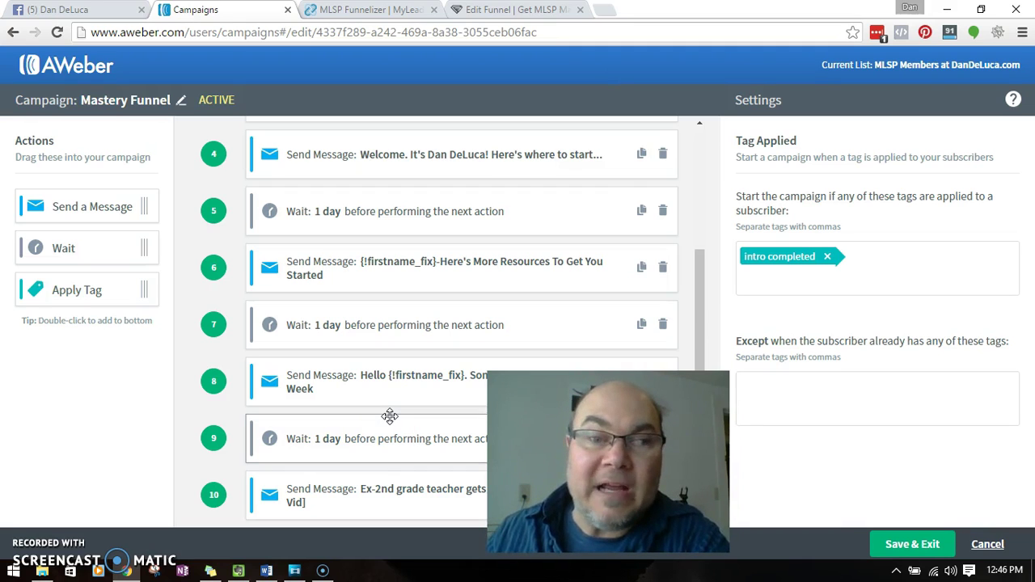
left_click(409, 240)
left_click(393, 412)
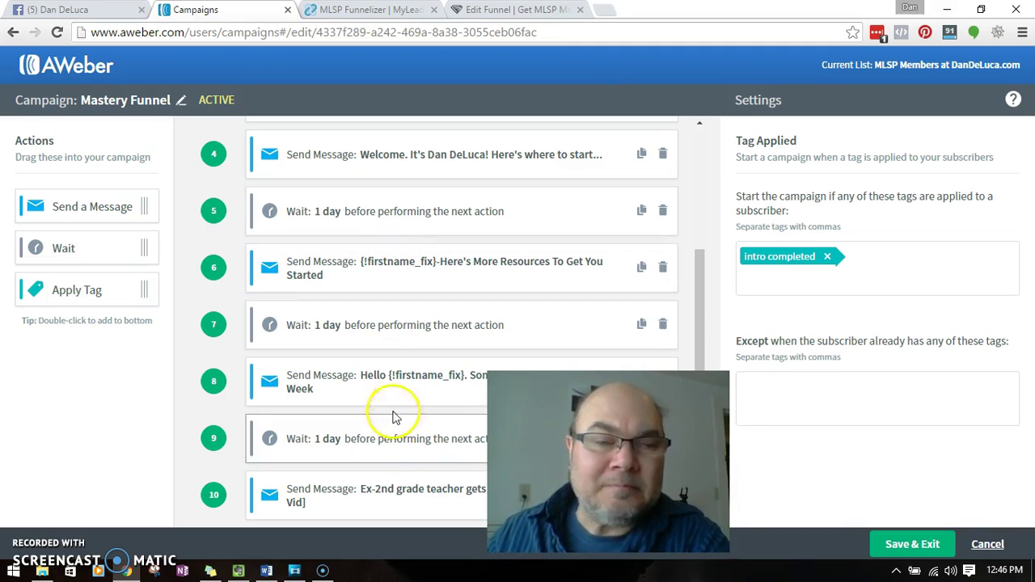
left_click(987, 543)
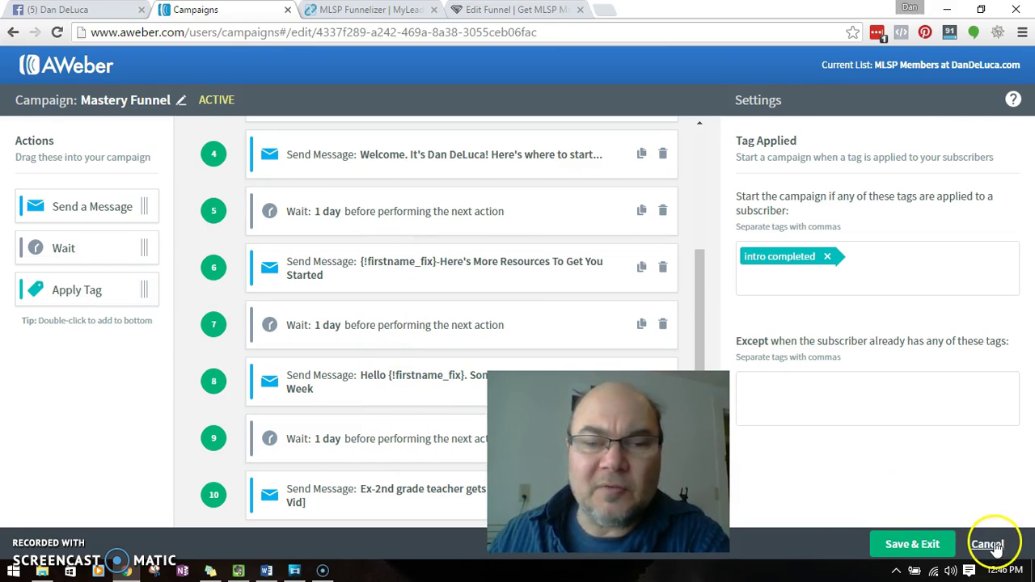